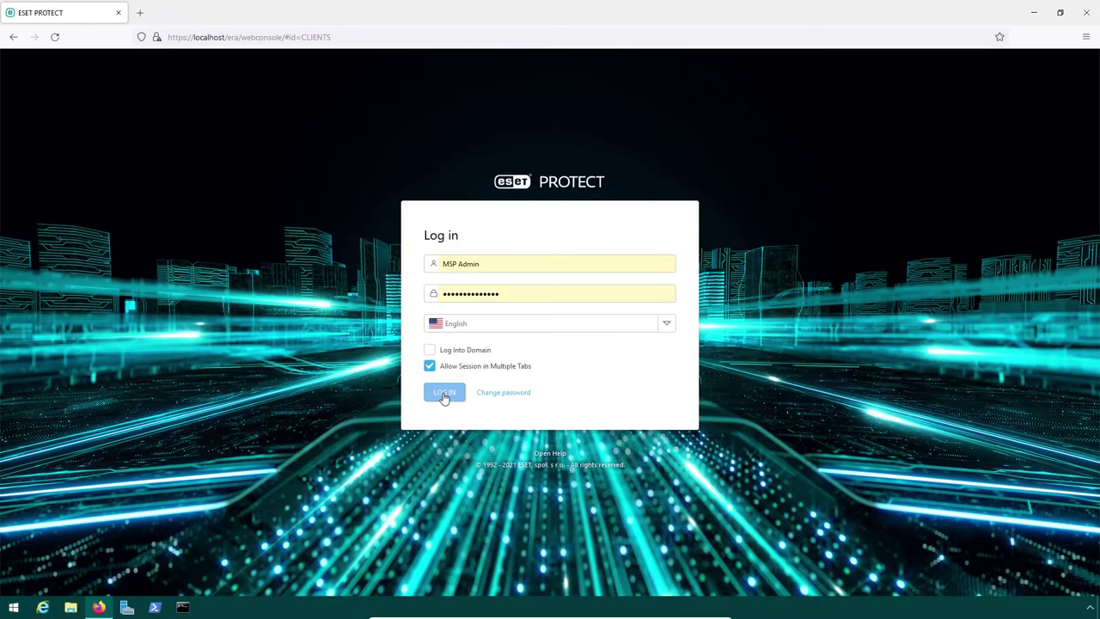
Log in and open red-pc's alert reporting that operating system updates are available
click(443, 396)
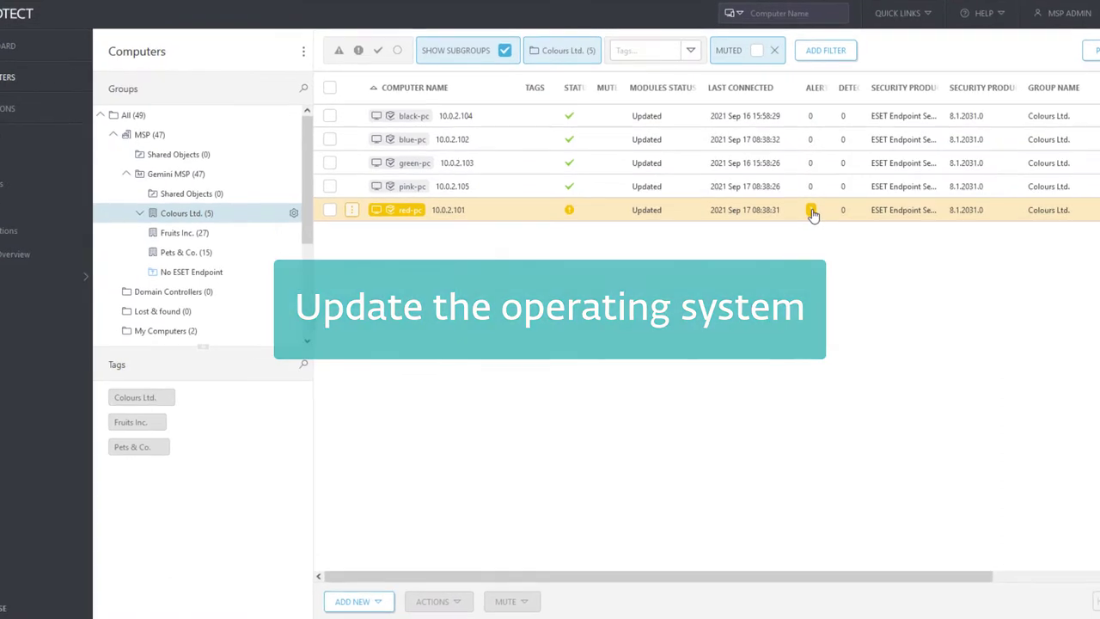
click(798, 221)
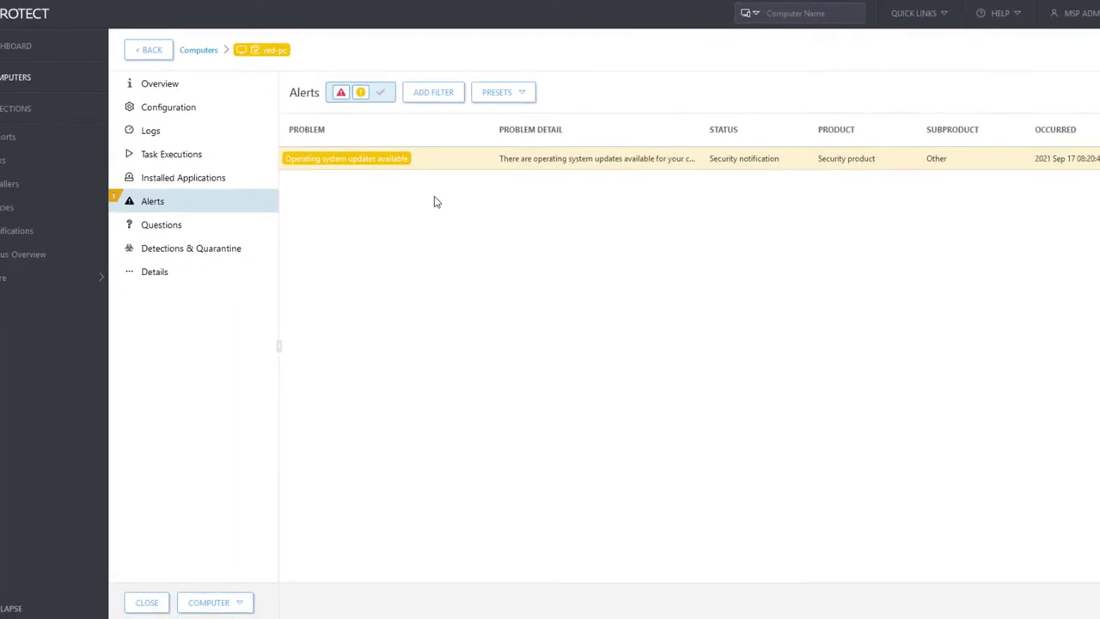
Start a new client task for the dynamic group of computers with an outdated operating system
click(149, 50)
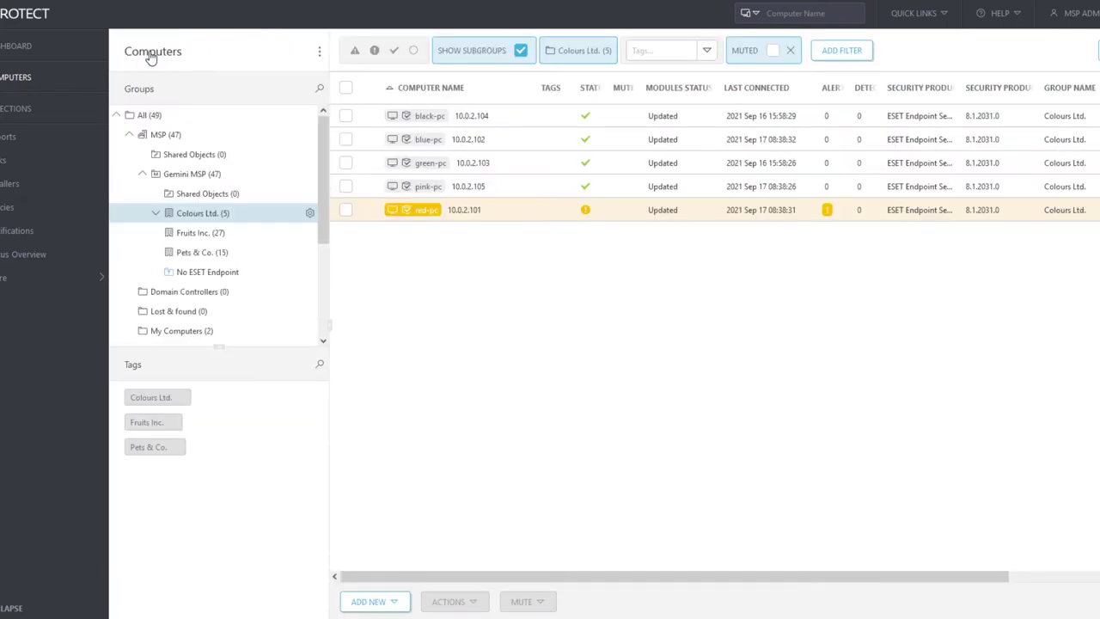
scroll(237, 211, down, 3)
click(225, 303)
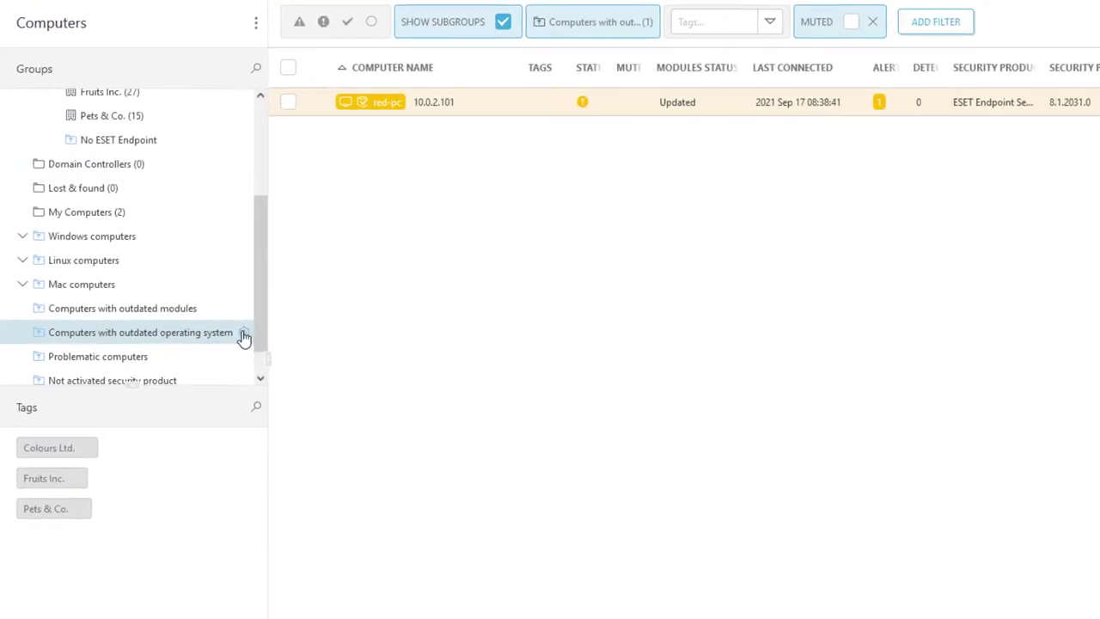
click(244, 334)
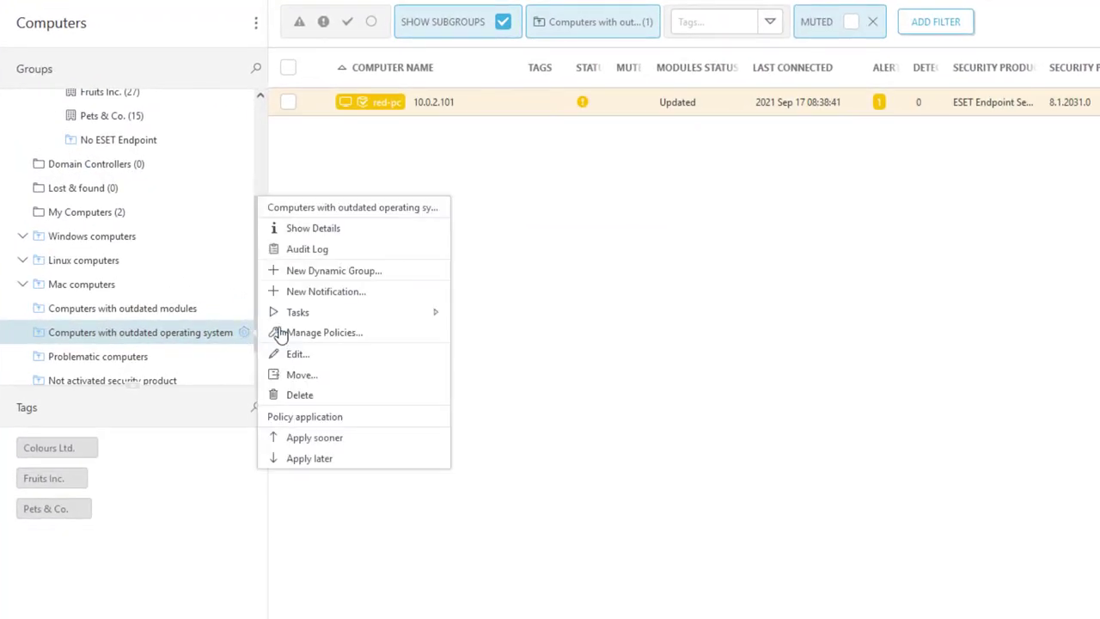
mouse_move(377, 315)
mouse_move(497, 318)
click(499, 394)
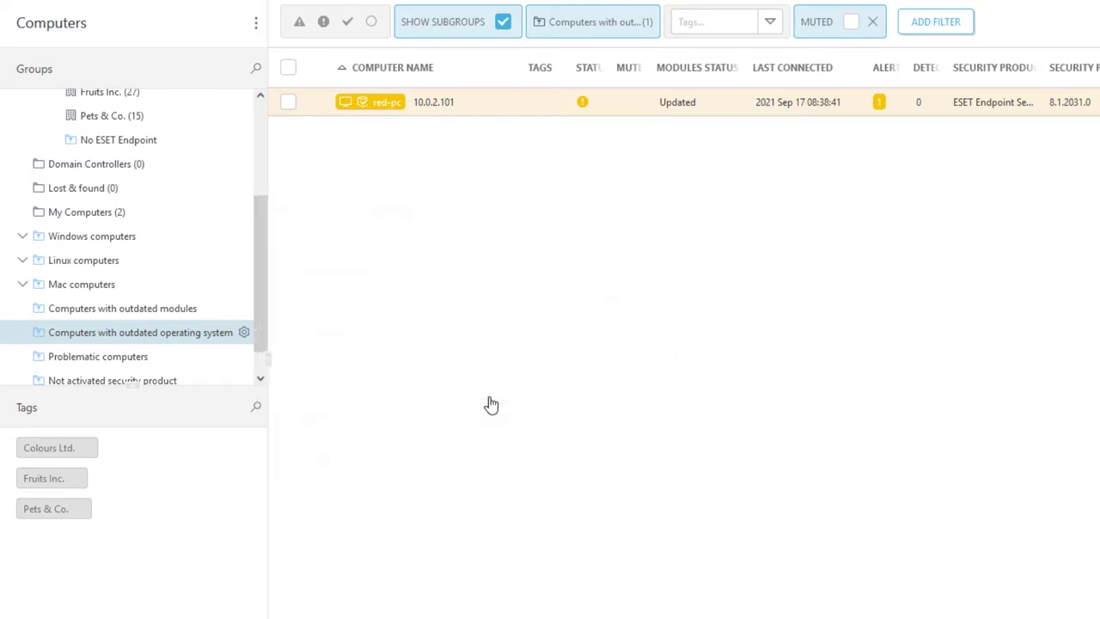
Create the 'OS update' Operating System Update task, accepting the EULA, installing optional updates and allowing reboot
text(OS update)
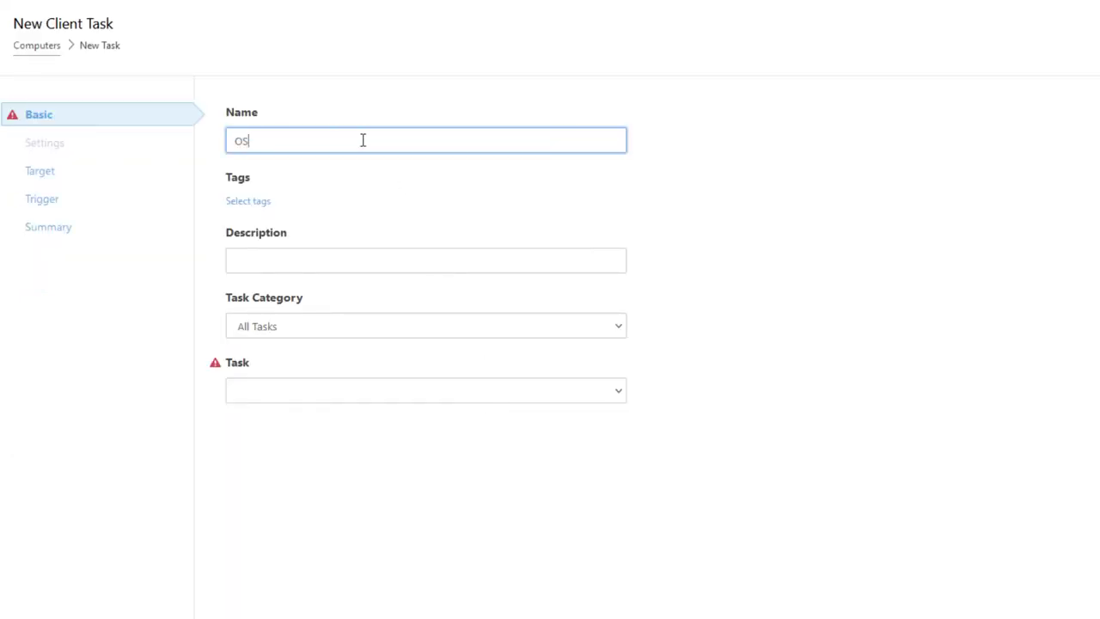
click(358, 393)
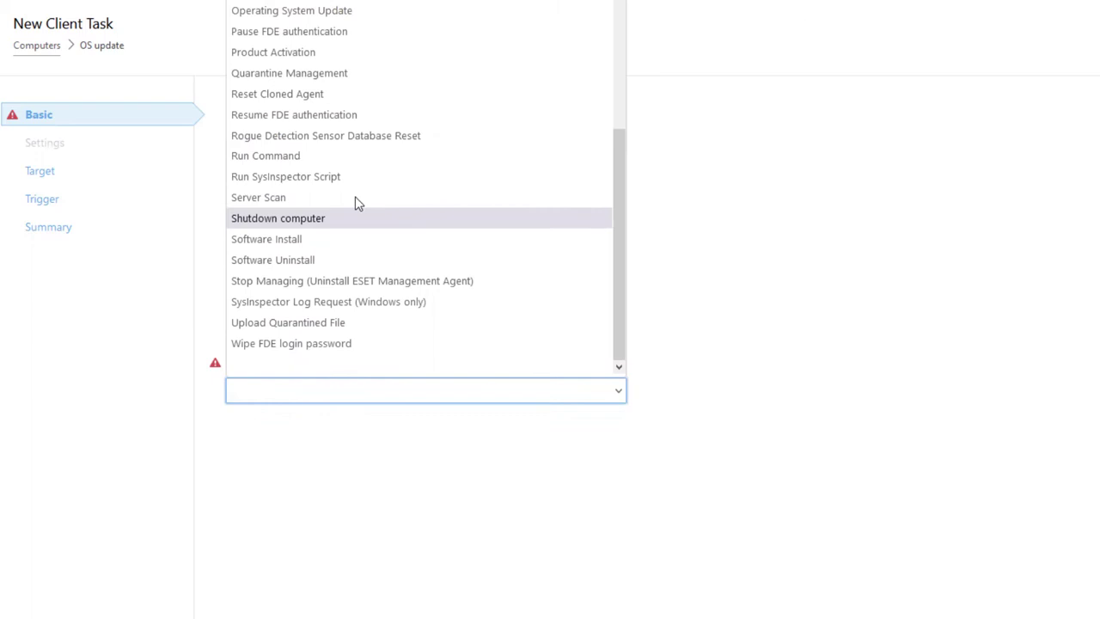
click(361, 12)
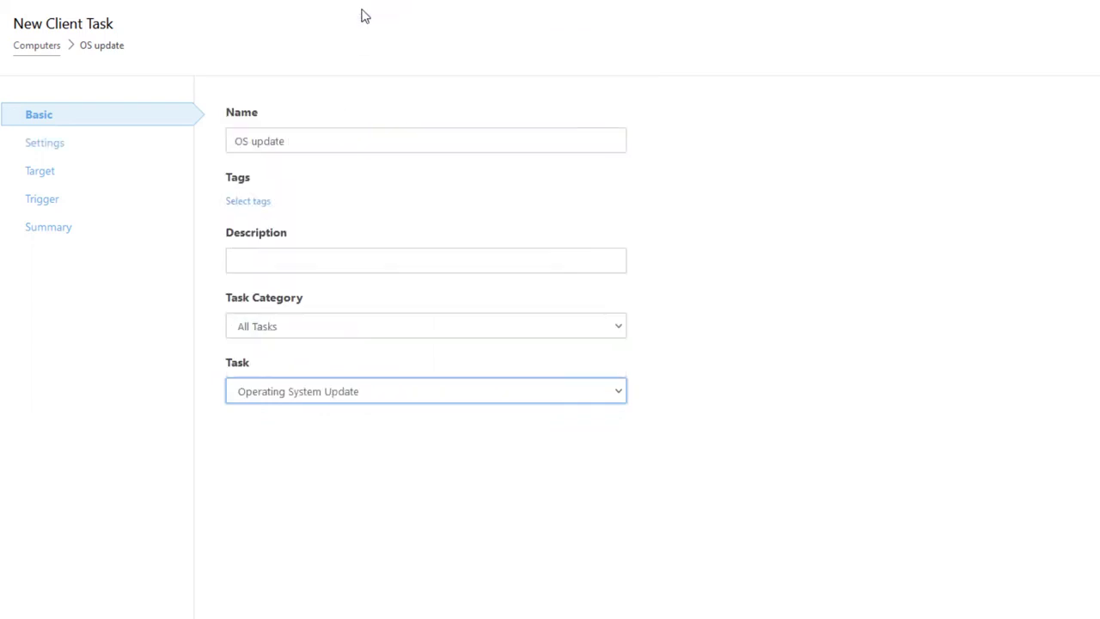
click(44, 147)
click(232, 176)
click(232, 231)
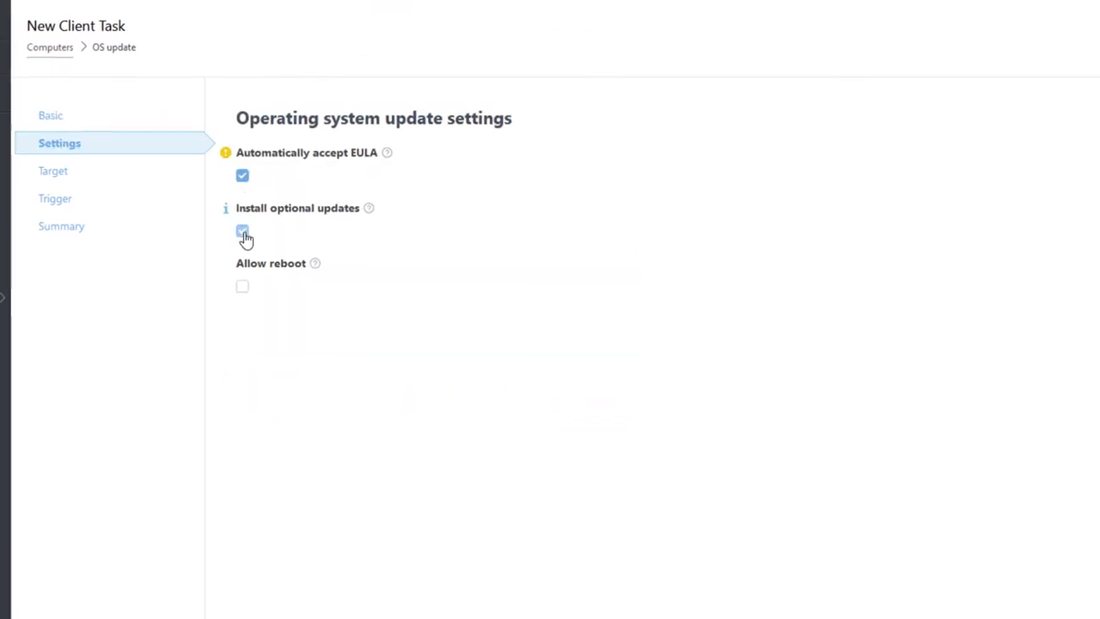
click(232, 288)
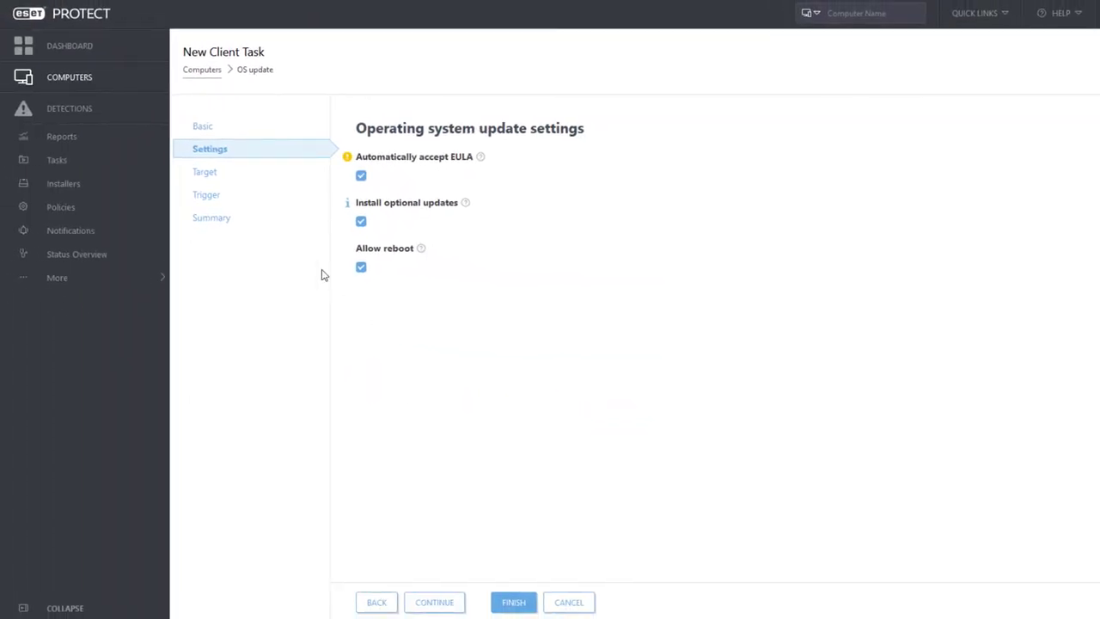
click(205, 173)
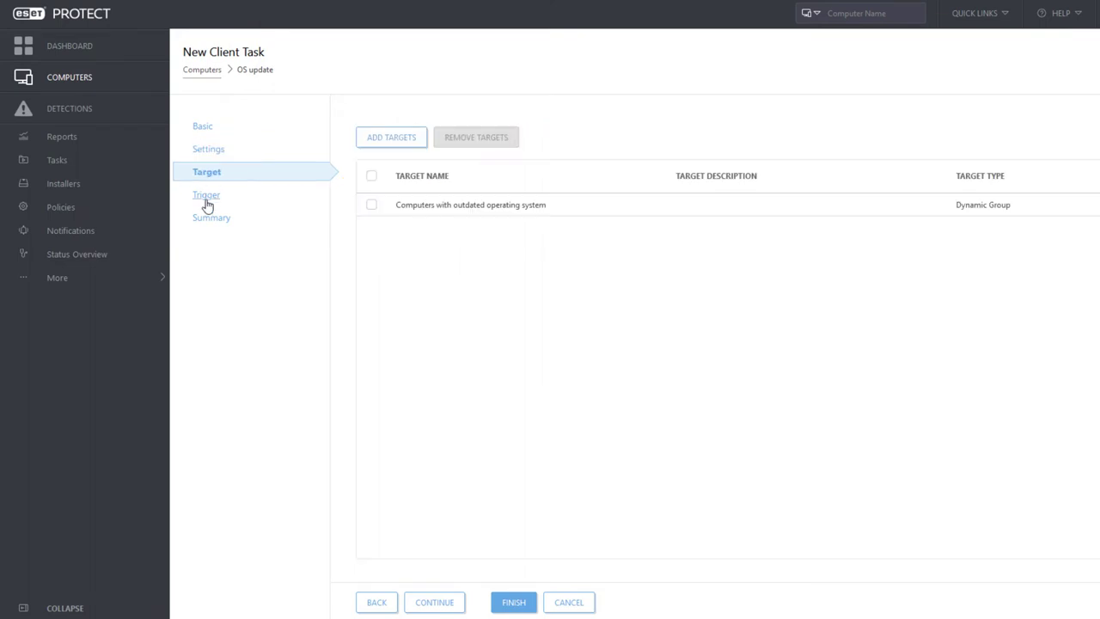
click(207, 195)
click(515, 603)
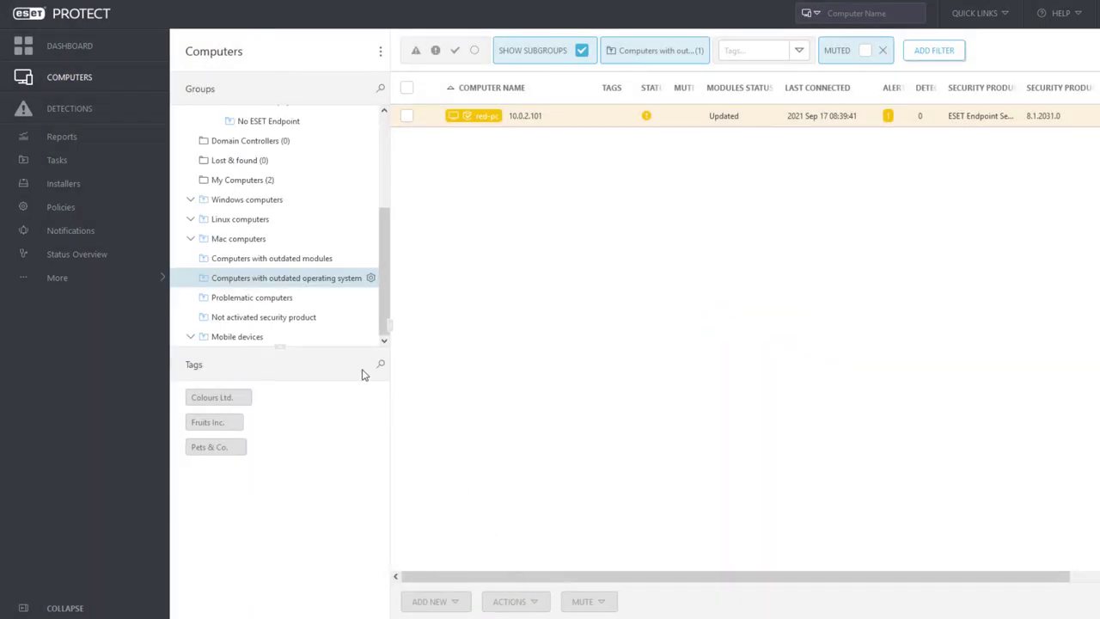
Refresh the task list until the update finishes, then return to the Colours Ltd. computers
click(101, 166)
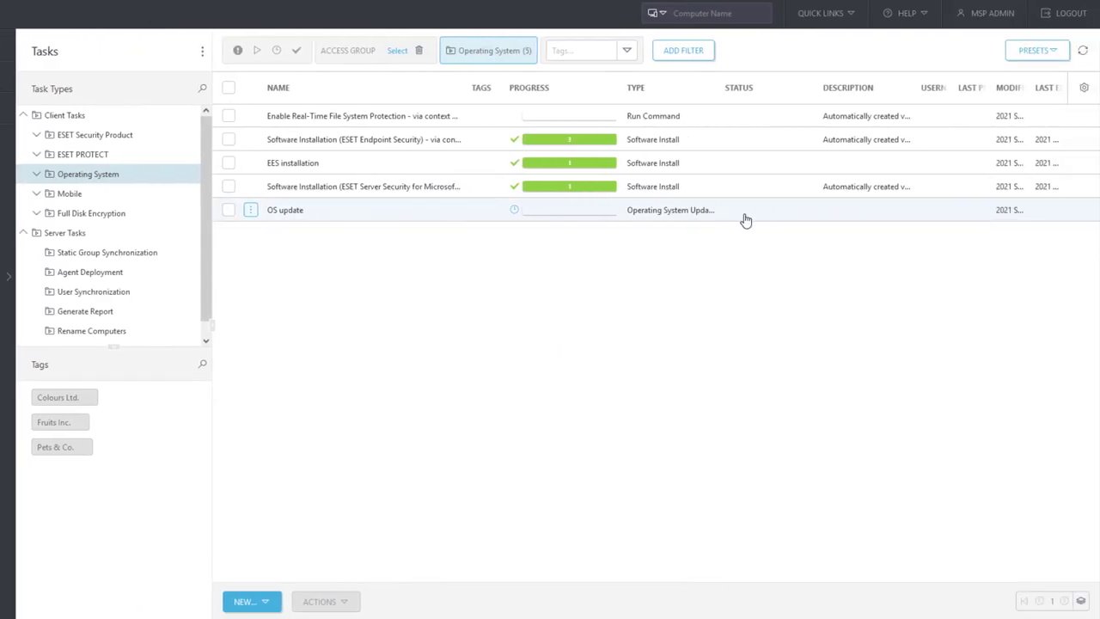
click(1085, 52)
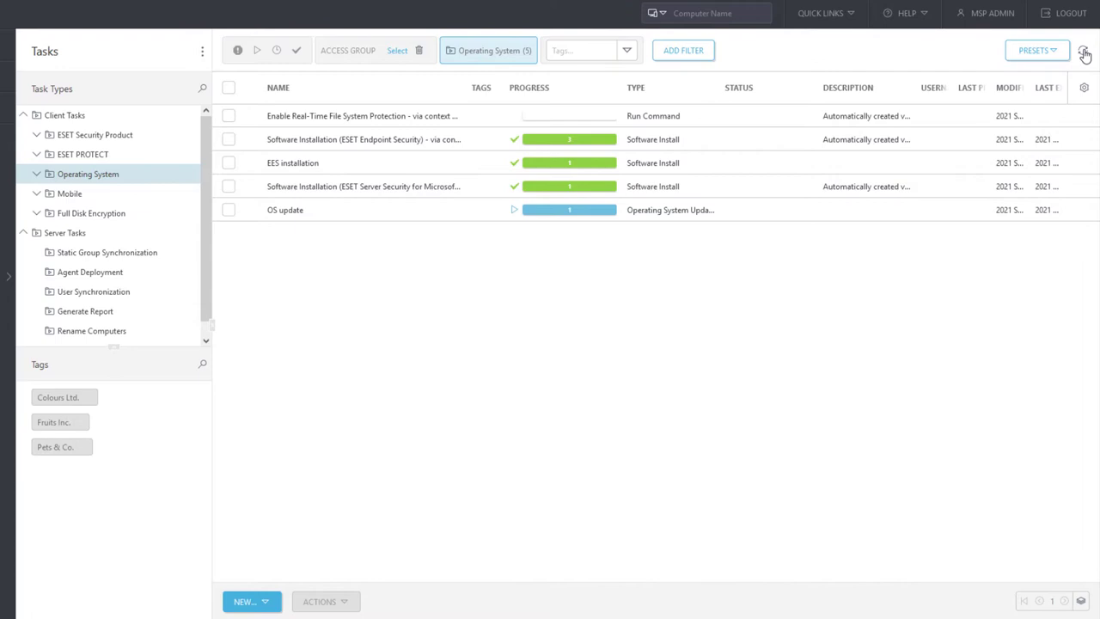
click(1085, 53)
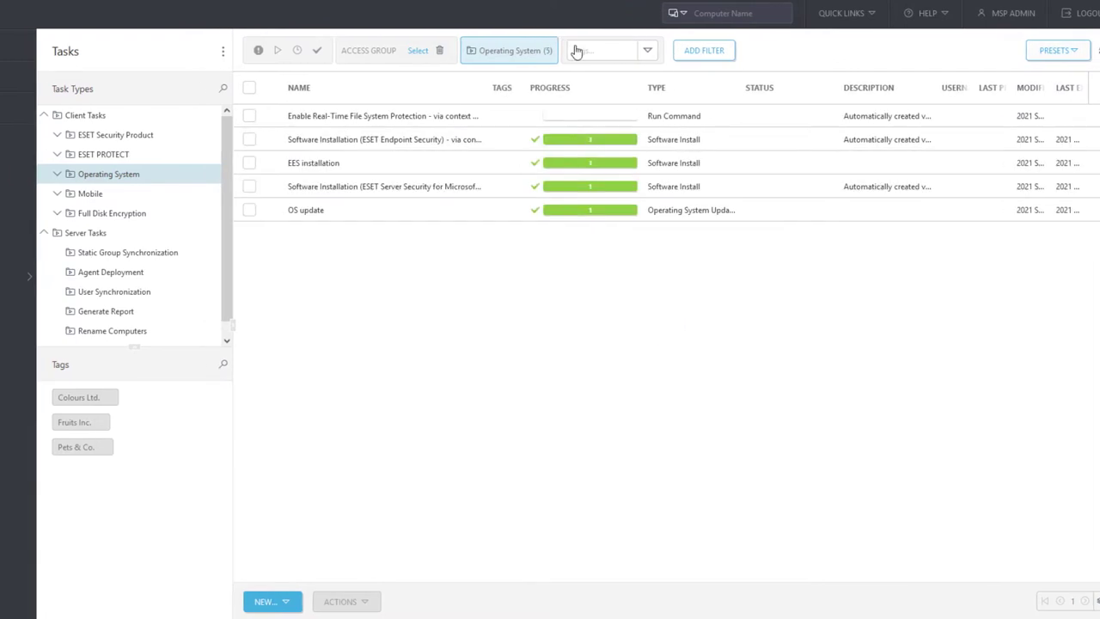
click(86, 77)
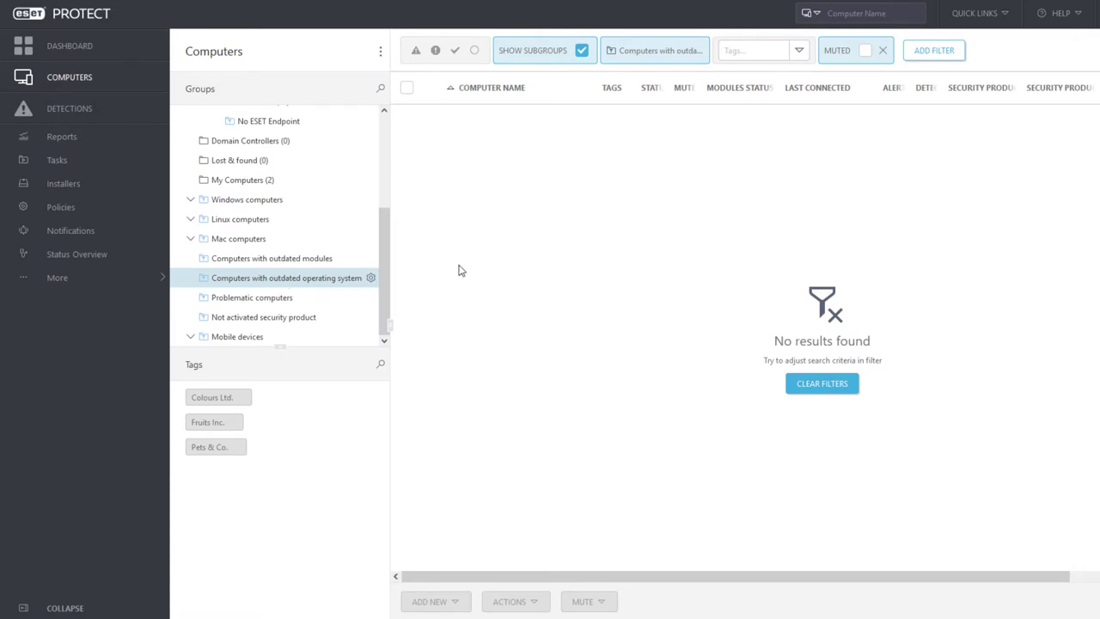
scroll(310, 222, up, 3)
click(307, 222)
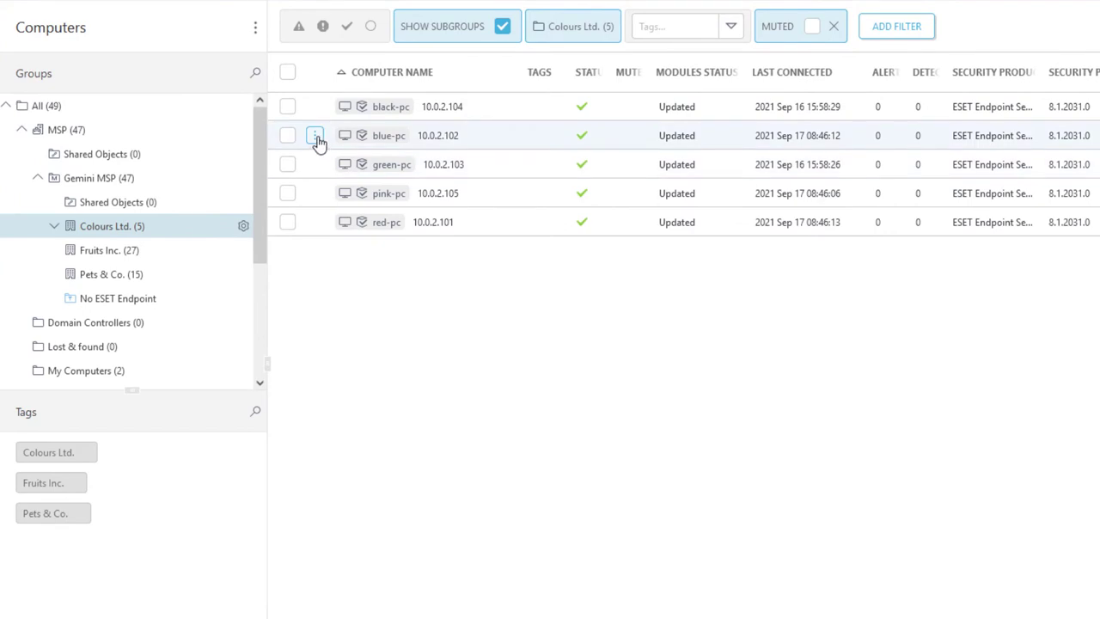
Start a new Run Command task named 'Enable' for blue-pc
click(315, 137)
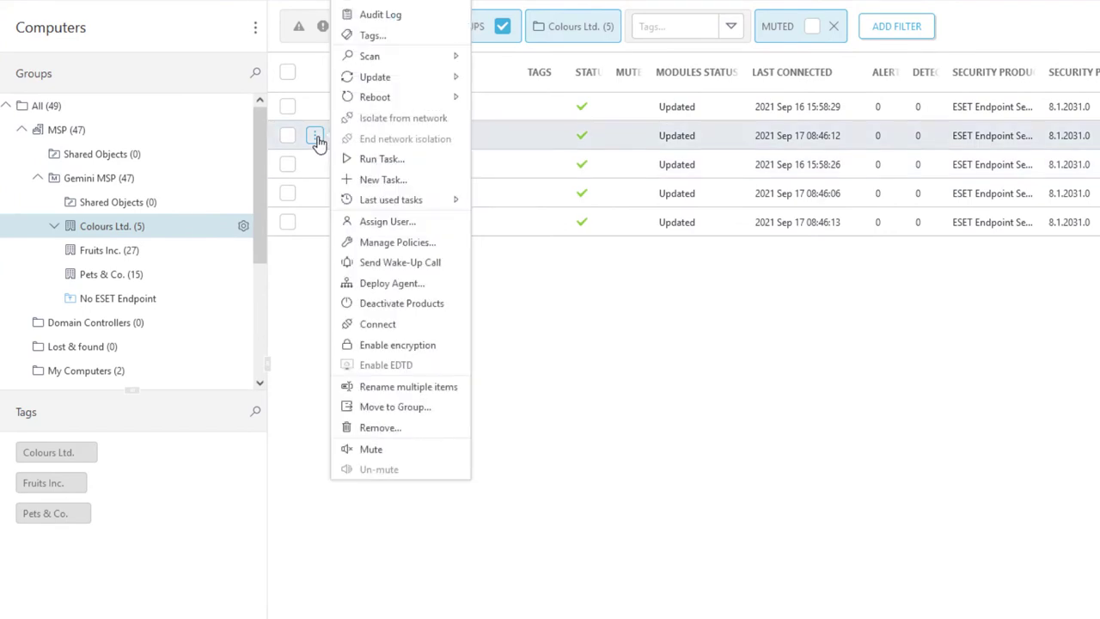
click(412, 183)
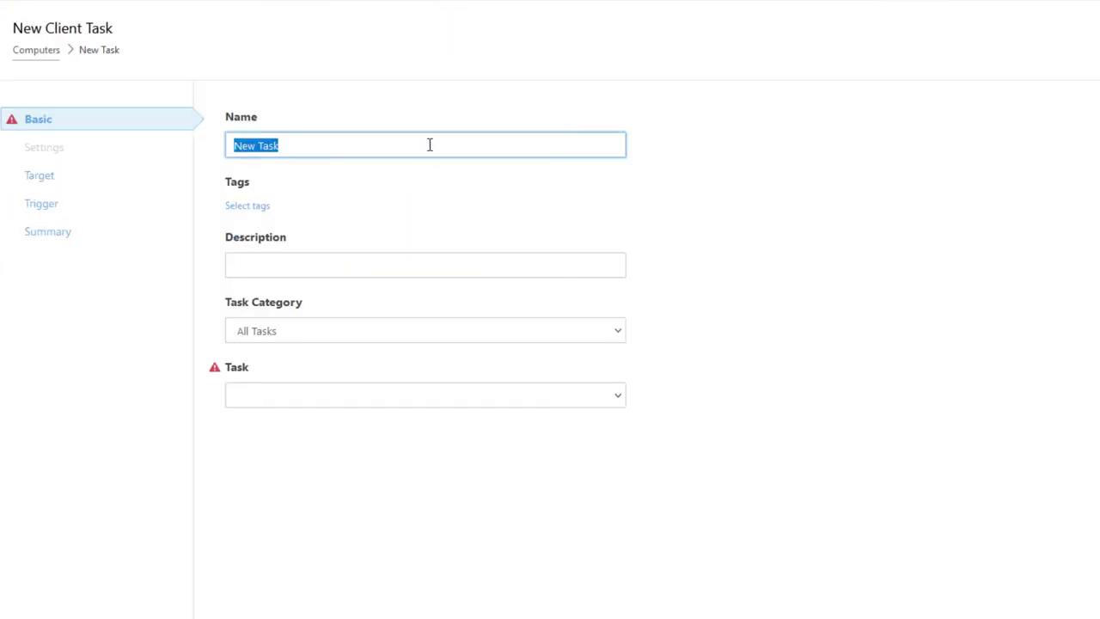
text(Enable RDP)
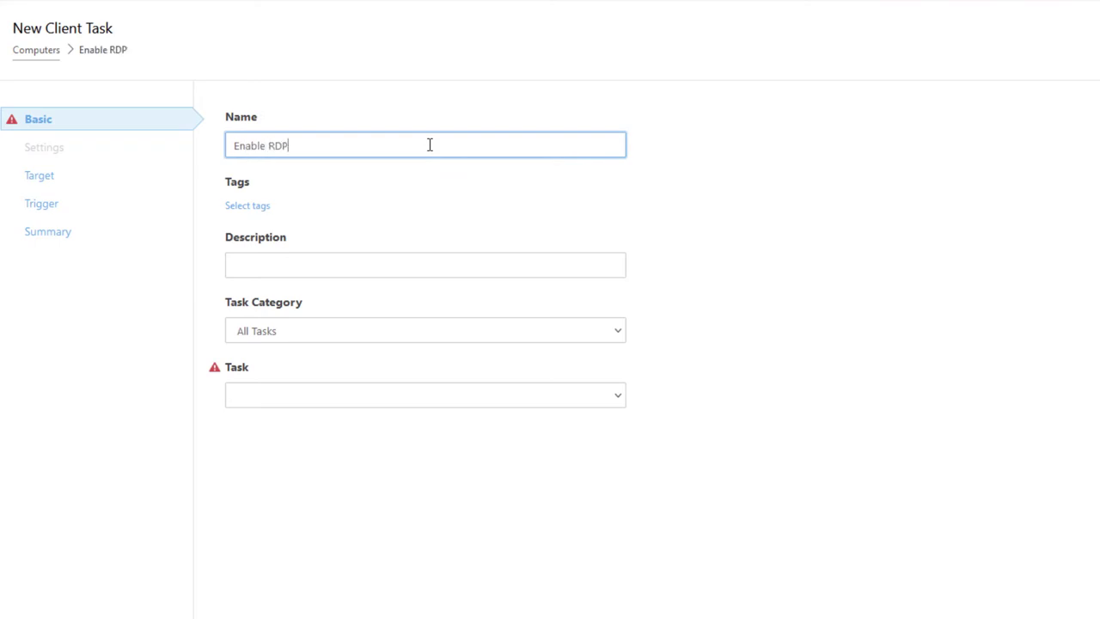
click(405, 396)
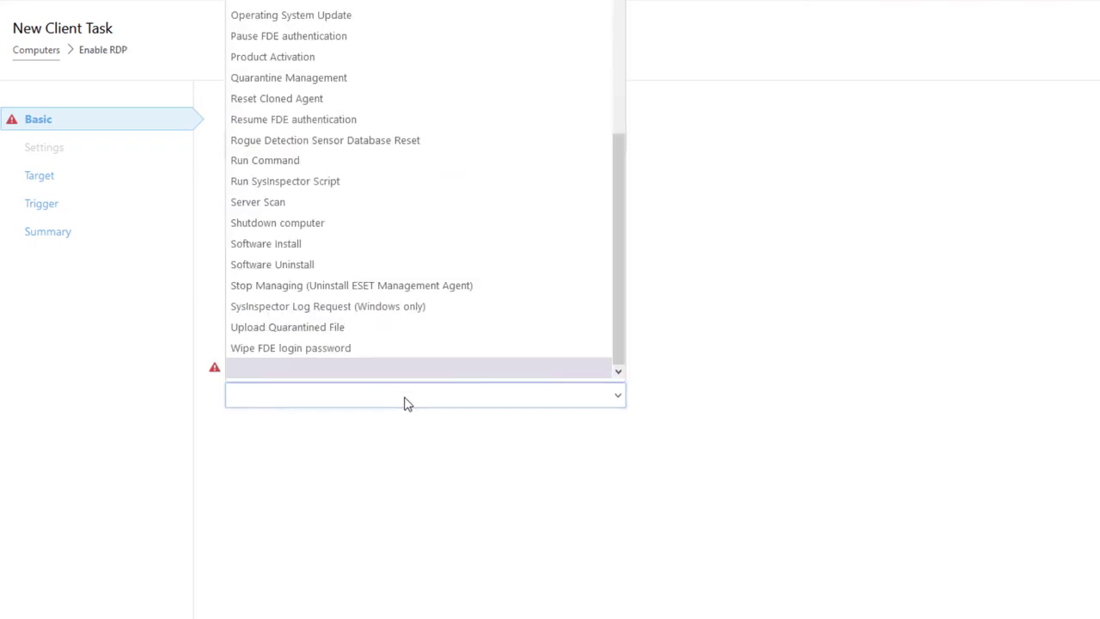
click(391, 167)
Paste the registry command that enables RDP into the command box and finish creating the task
click(40, 151)
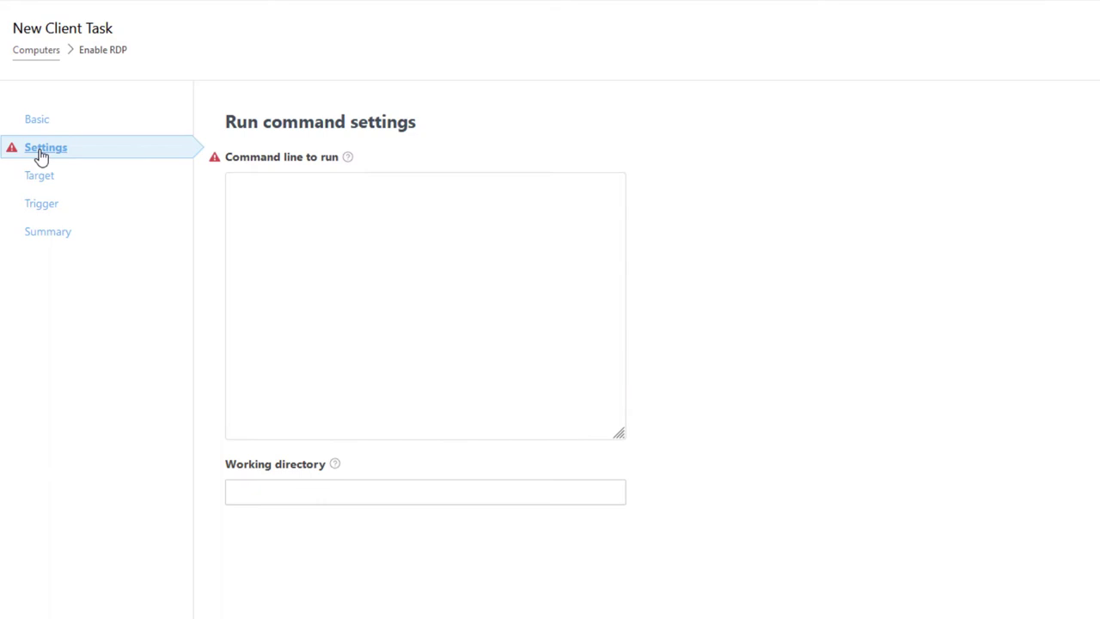
click(260, 194)
right_click(260, 189)
click(332, 310)
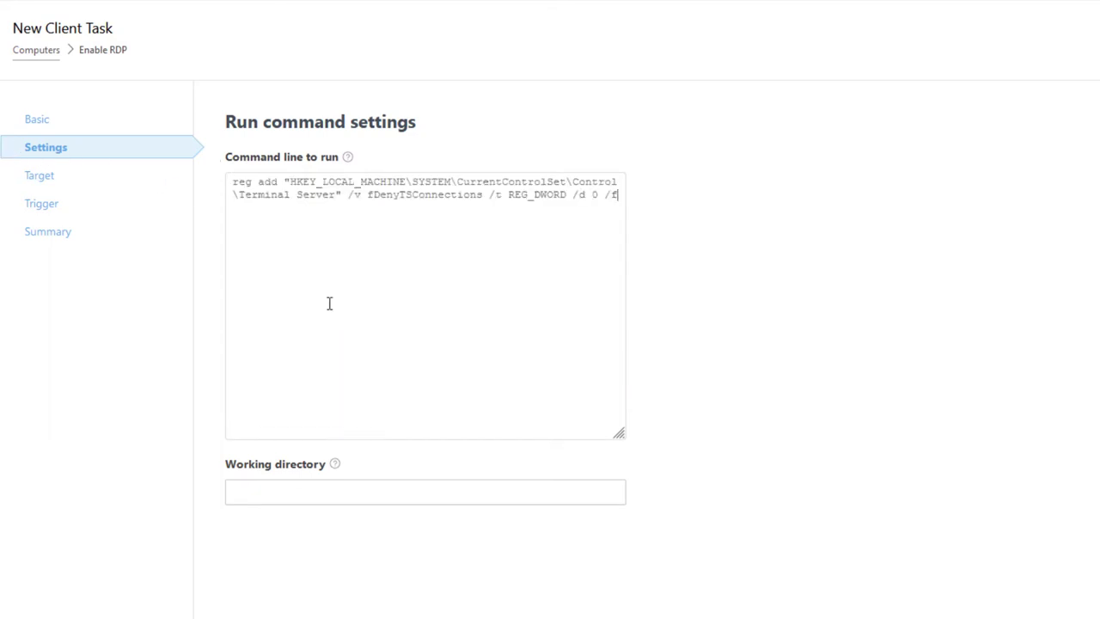
click(51, 181)
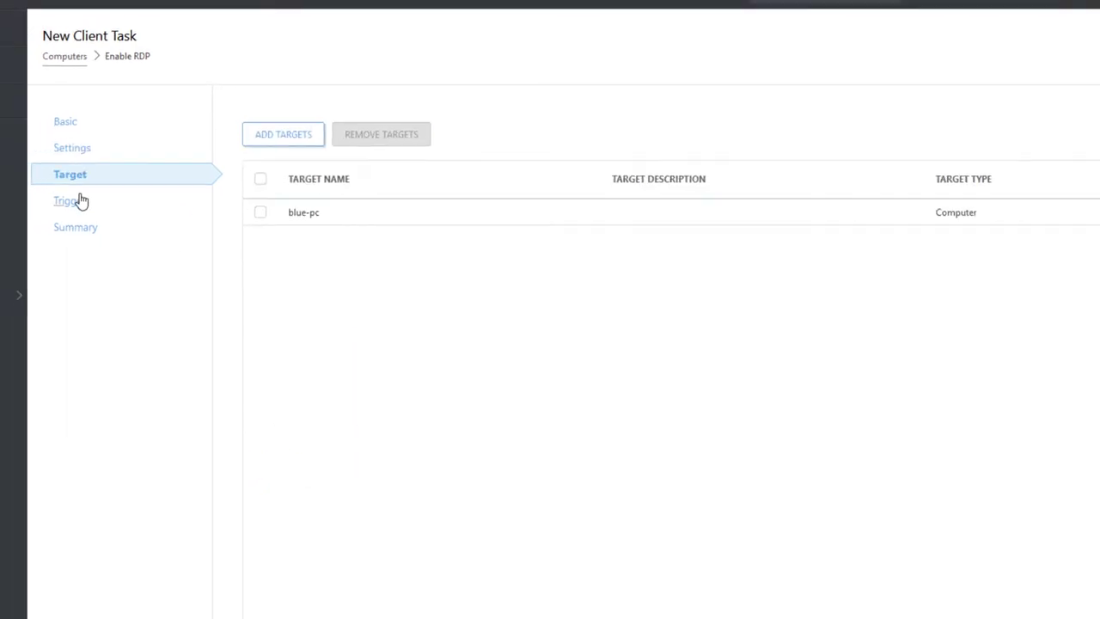
click(49, 204)
click(442, 606)
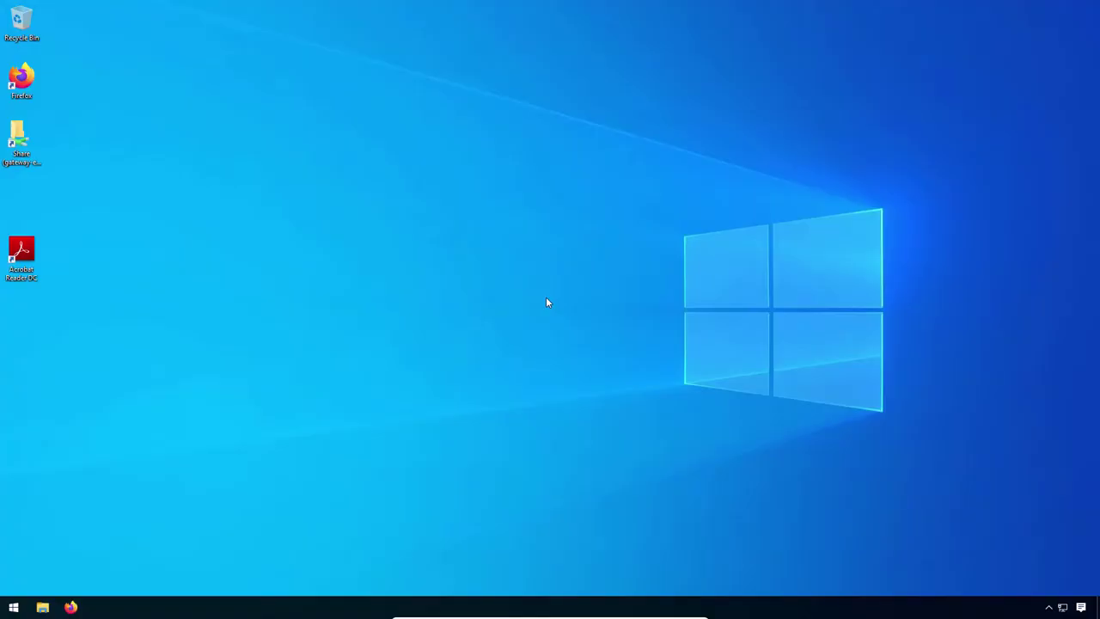
Reach the Remote tab of System Properties through Start > System > Advanced system settings
right_click(13, 607)
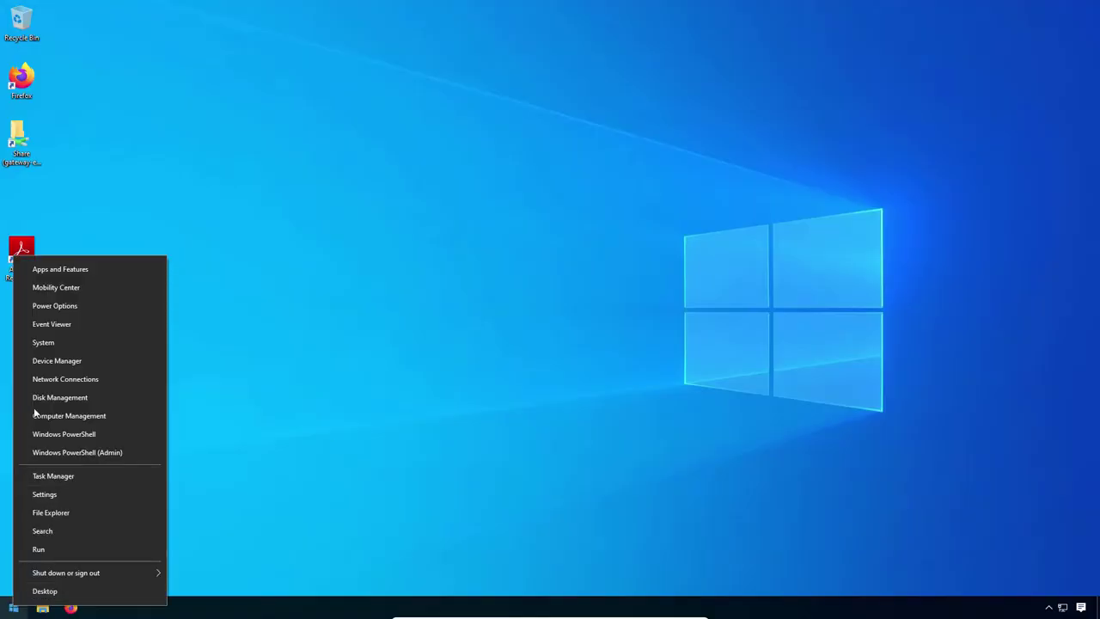
click(60, 345)
scroll(590, 363, down, 5)
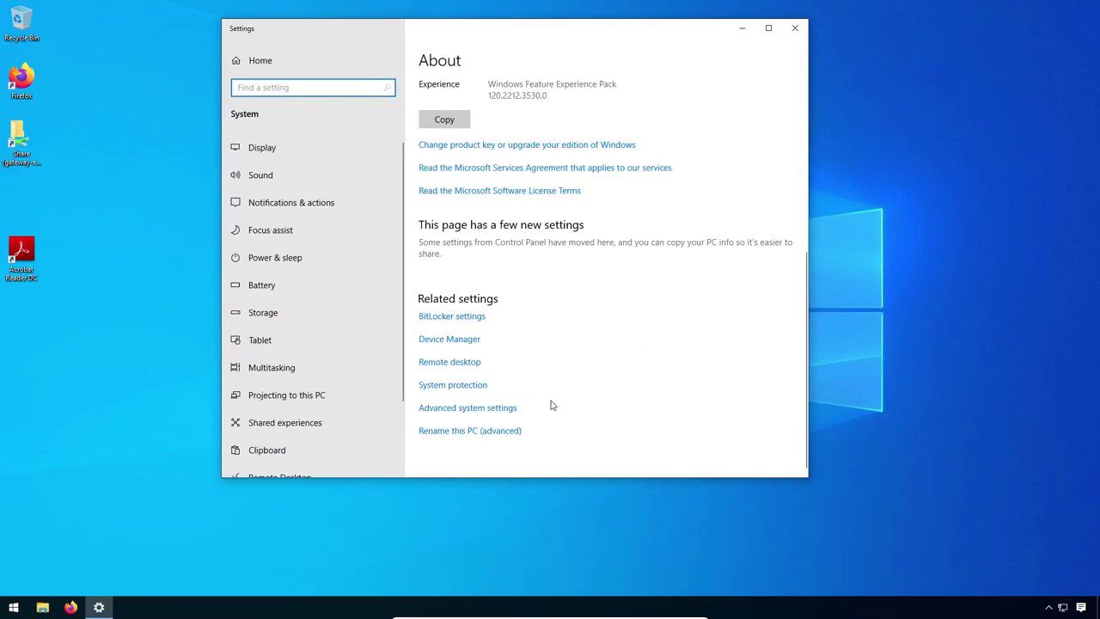
click(470, 408)
click(271, 101)
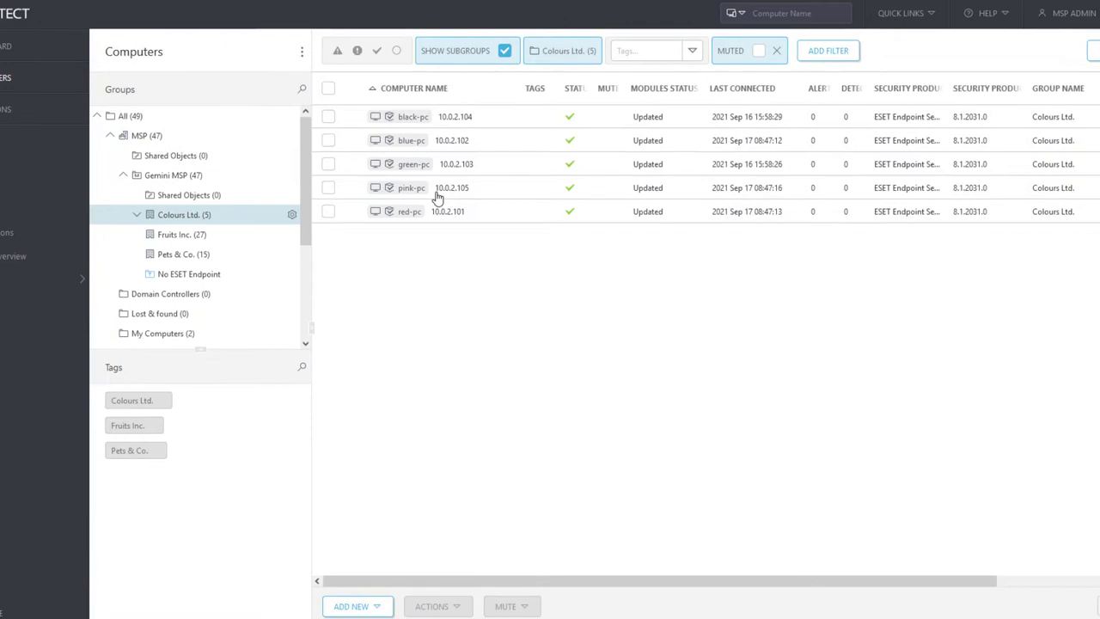
View the list of applications installed on blue-pc
click(351, 139)
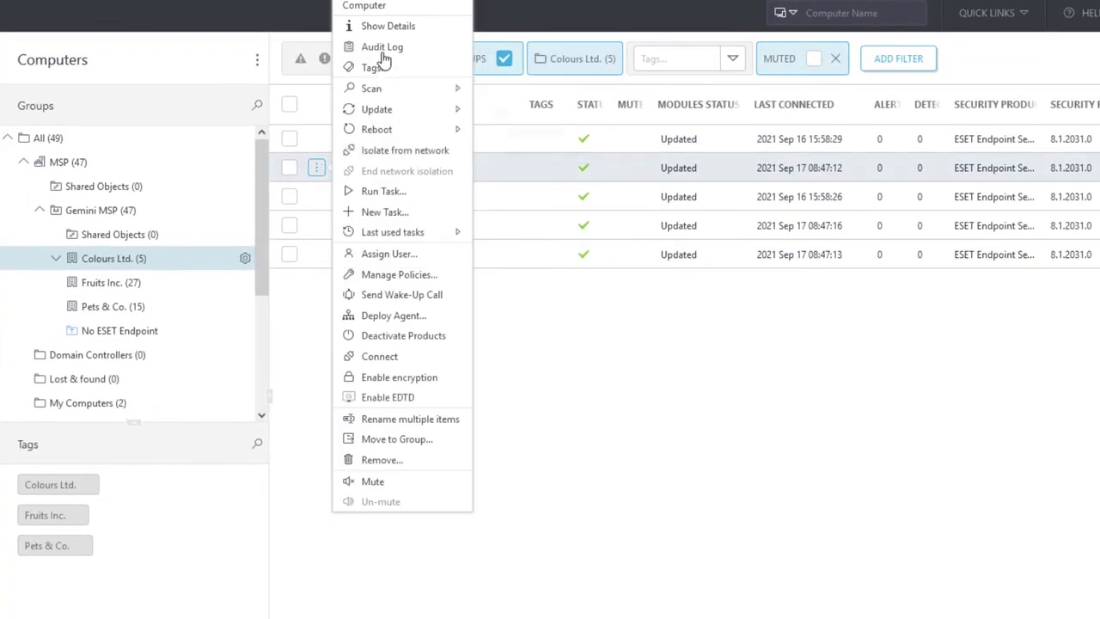
click(385, 27)
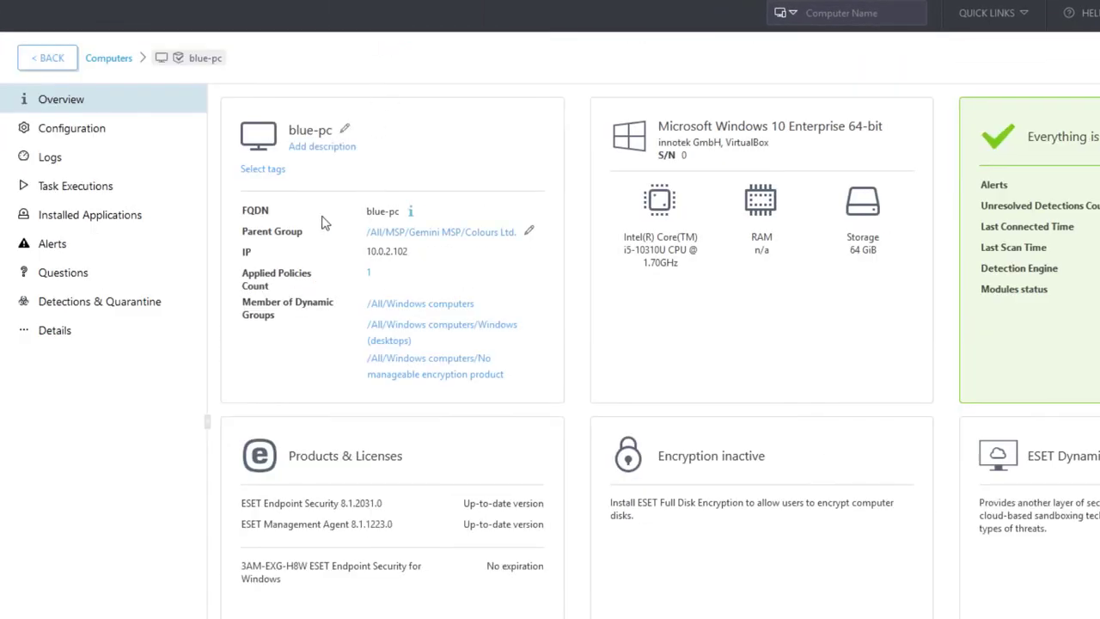
click(129, 221)
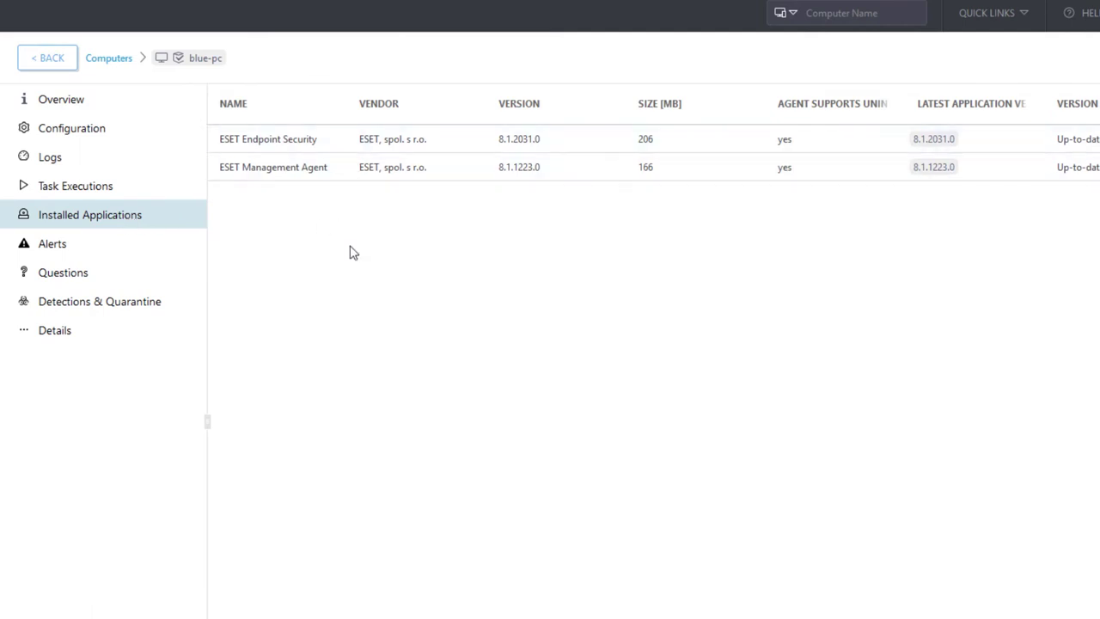
Enable Report non-ESET-installed applications in the General Agent policy's advanced settings and save it
click(88, 209)
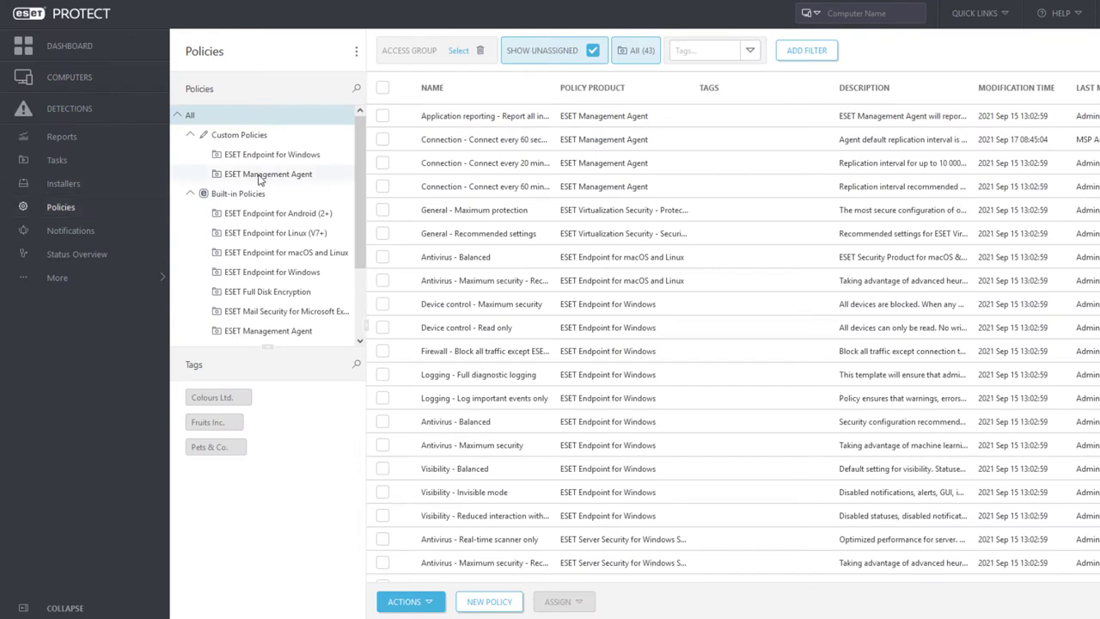
click(260, 176)
click(456, 121)
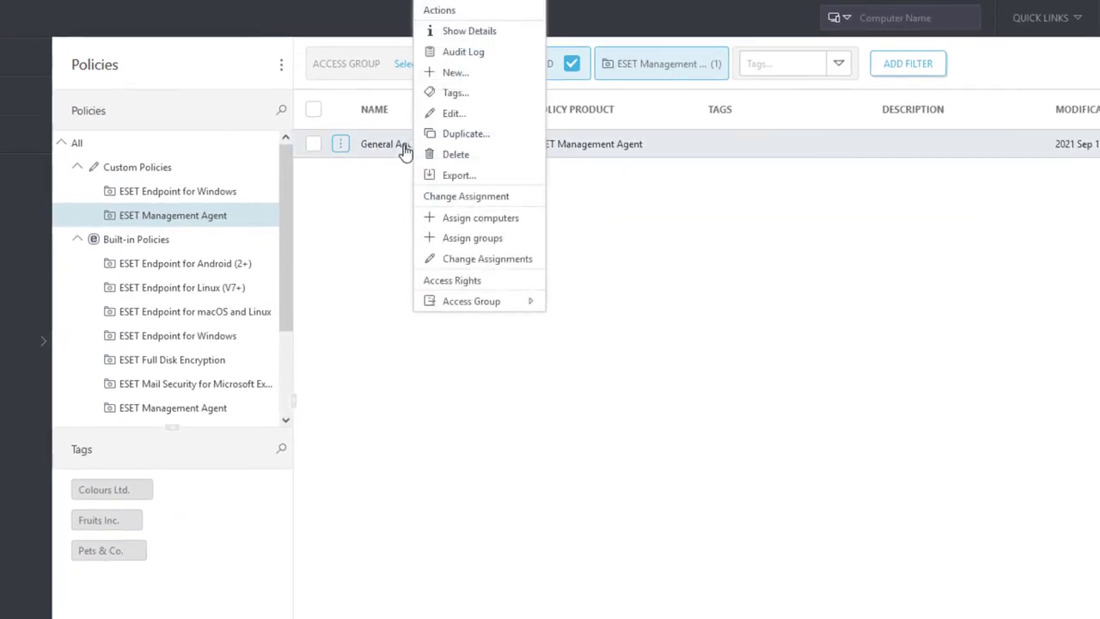
click(455, 117)
click(102, 189)
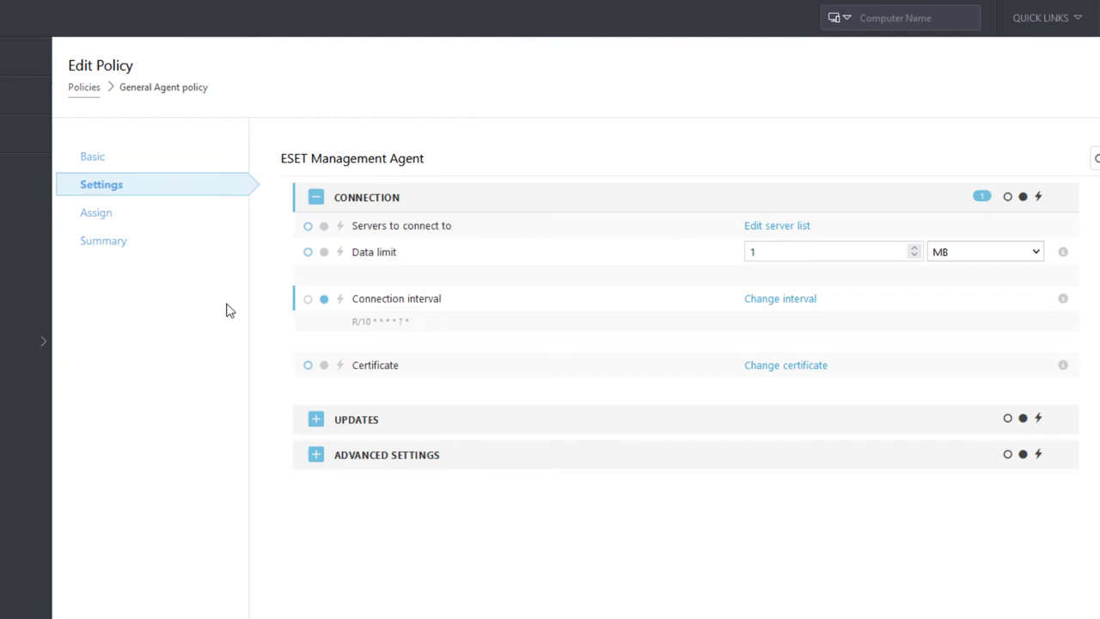
click(356, 456)
scroll(369, 452, down, 3)
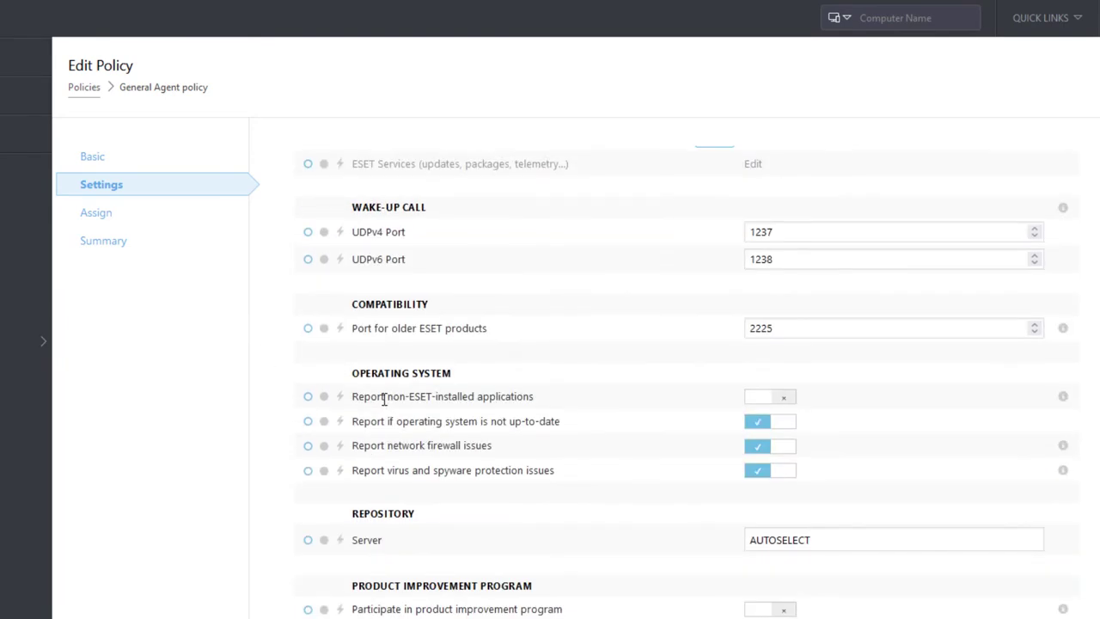
click(760, 397)
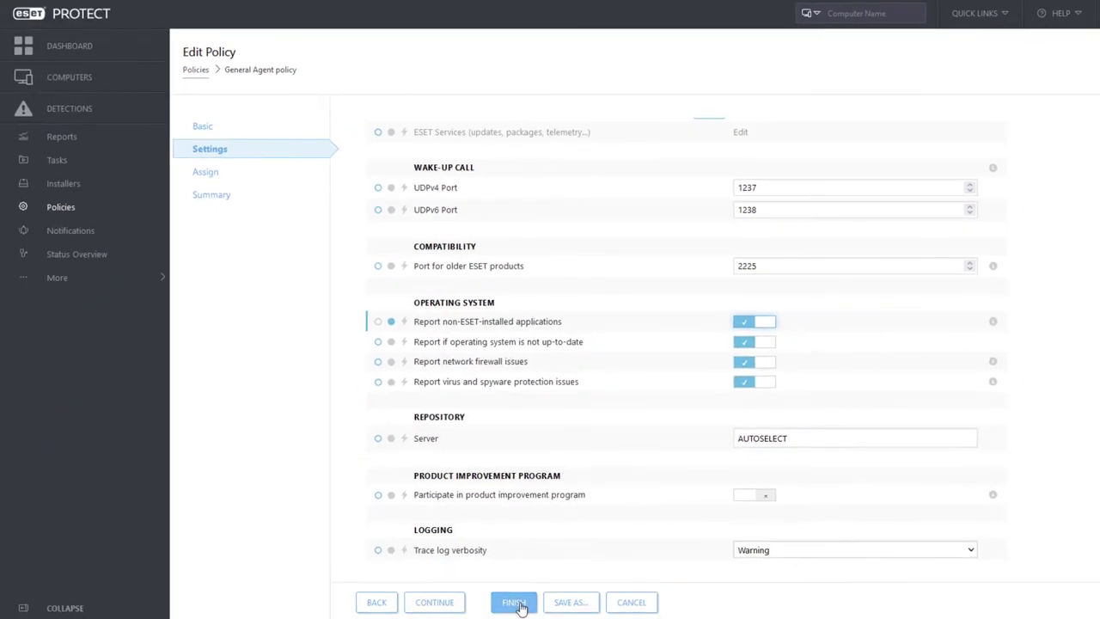
click(579, 599)
Reopen blue-pc's details from the Computers list
click(94, 80)
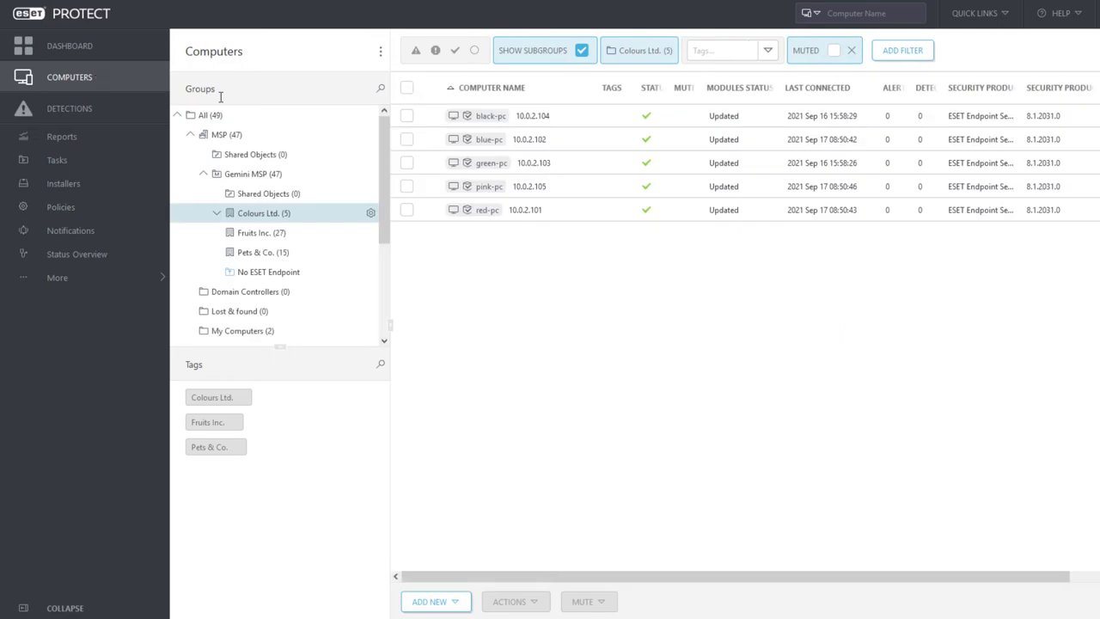
click(431, 140)
click(430, 22)
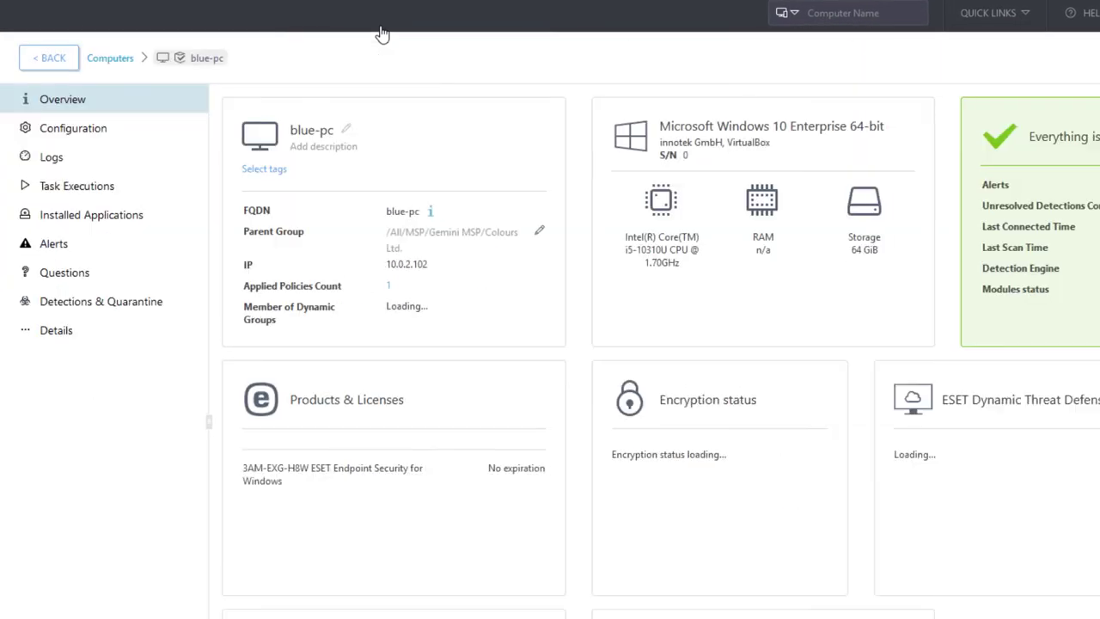
Select Adobe Acrobat Reader DC in blue-pc's installed applications and request its uninstall
click(96, 218)
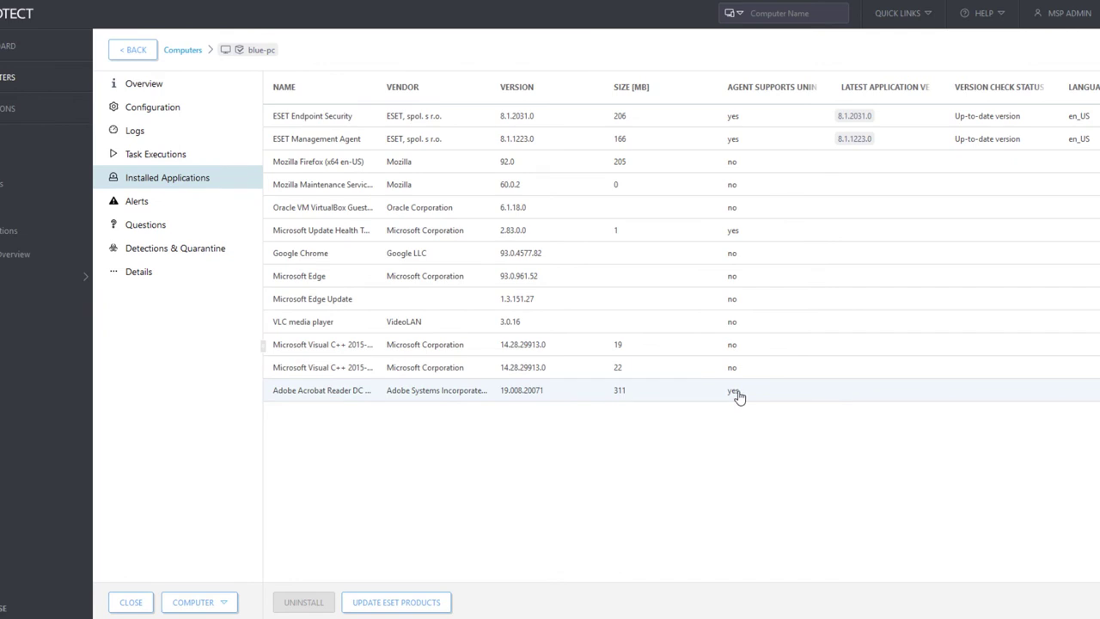
click(738, 396)
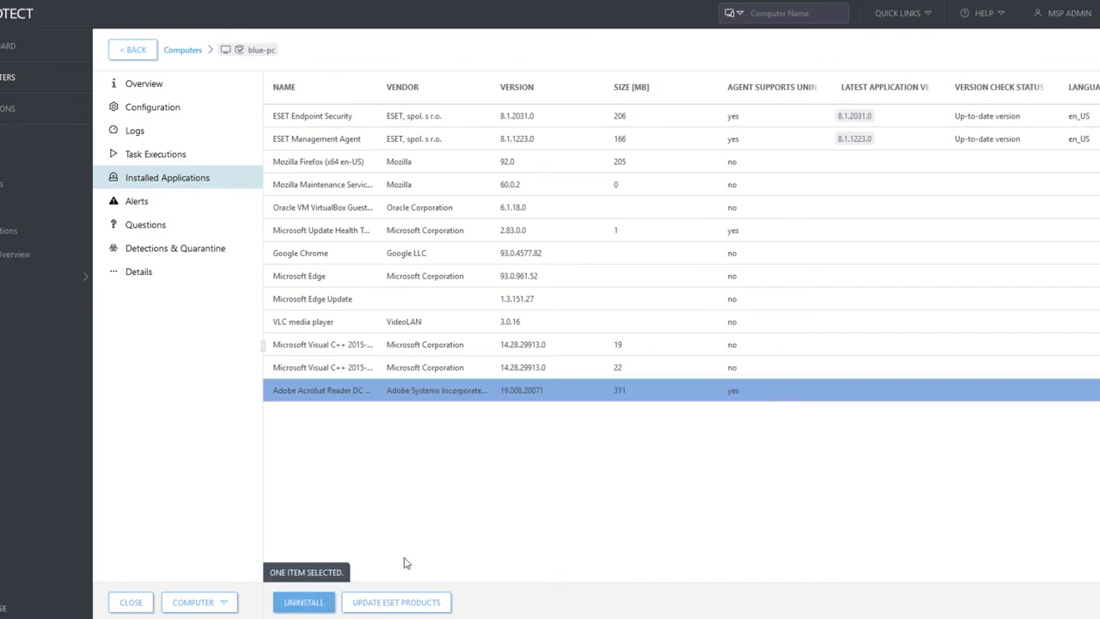
click(301, 602)
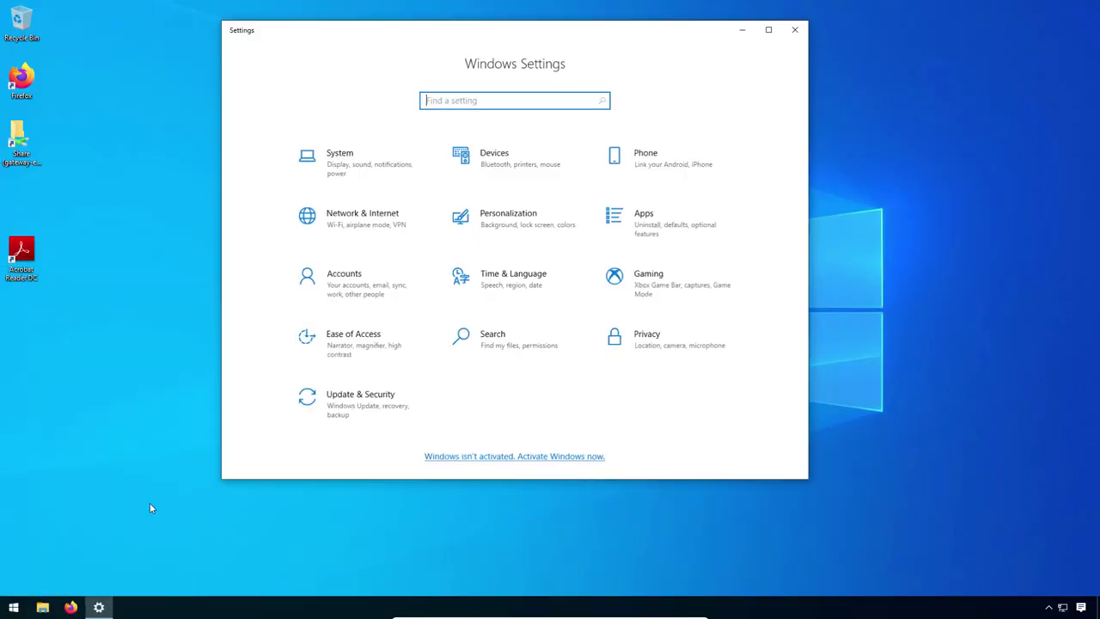
Open Apps & features from the Apps category in Windows Settings
click(652, 219)
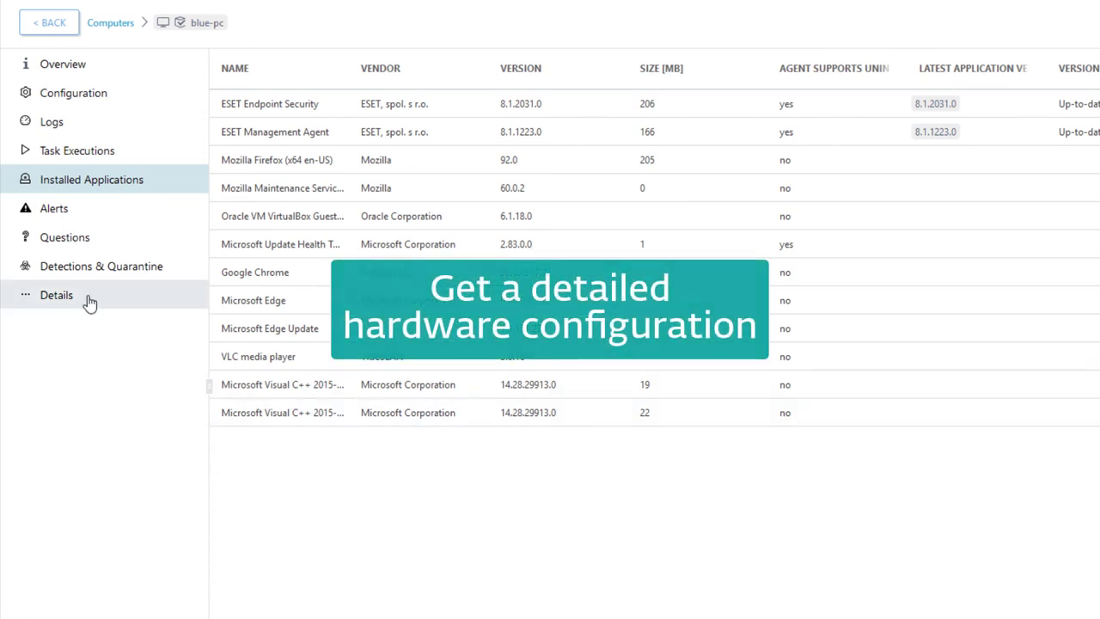
Show blue-pc's Hardware details and scroll through the device, CPU, storage, display and network sections
click(87, 299)
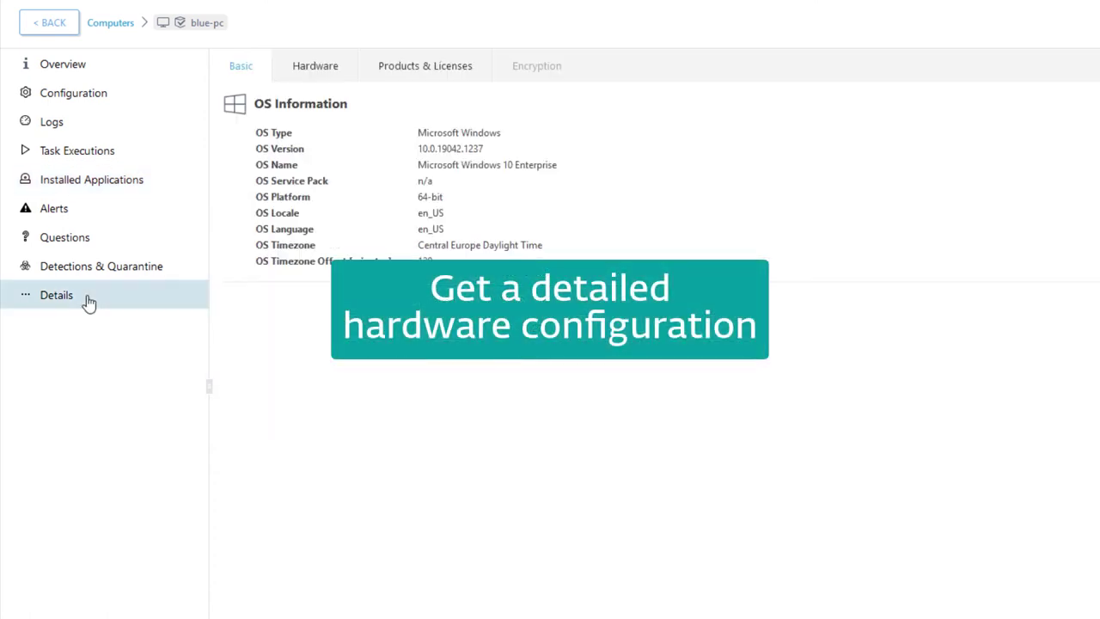
click(346, 70)
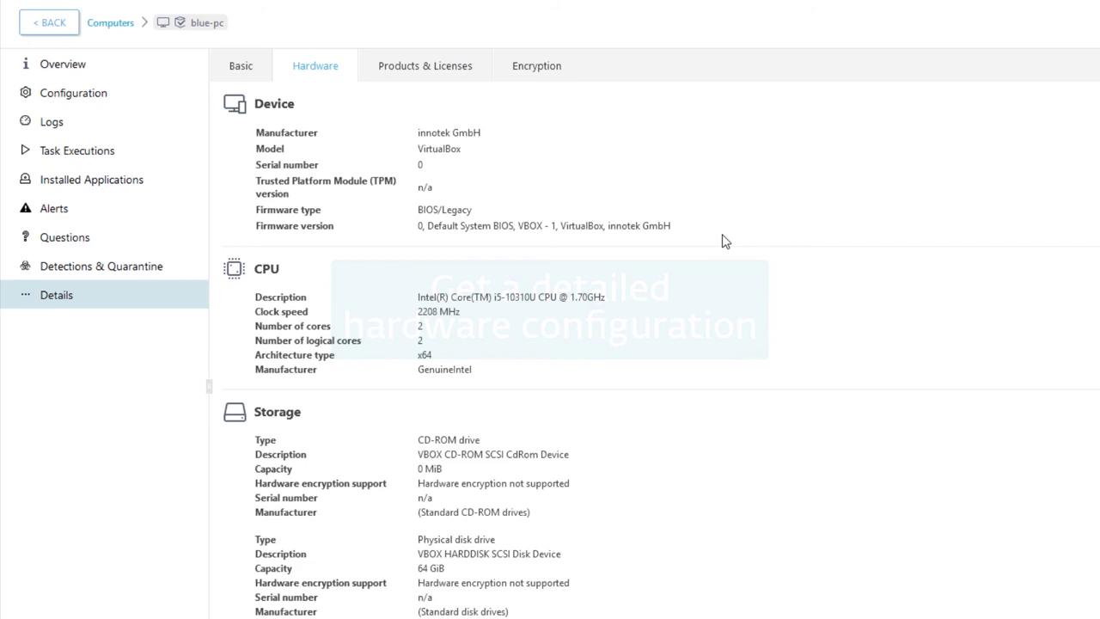
scroll(714, 273, down, 6)
scroll(709, 447, down, 2)
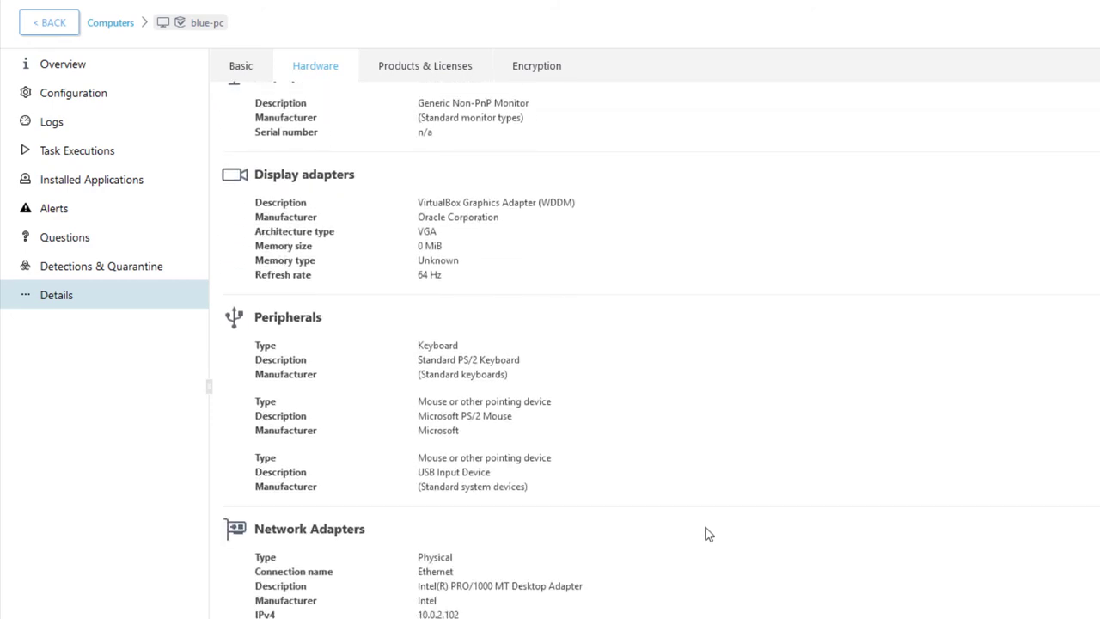
scroll(704, 466, up, 5)
scroll(697, 207, up, 1)
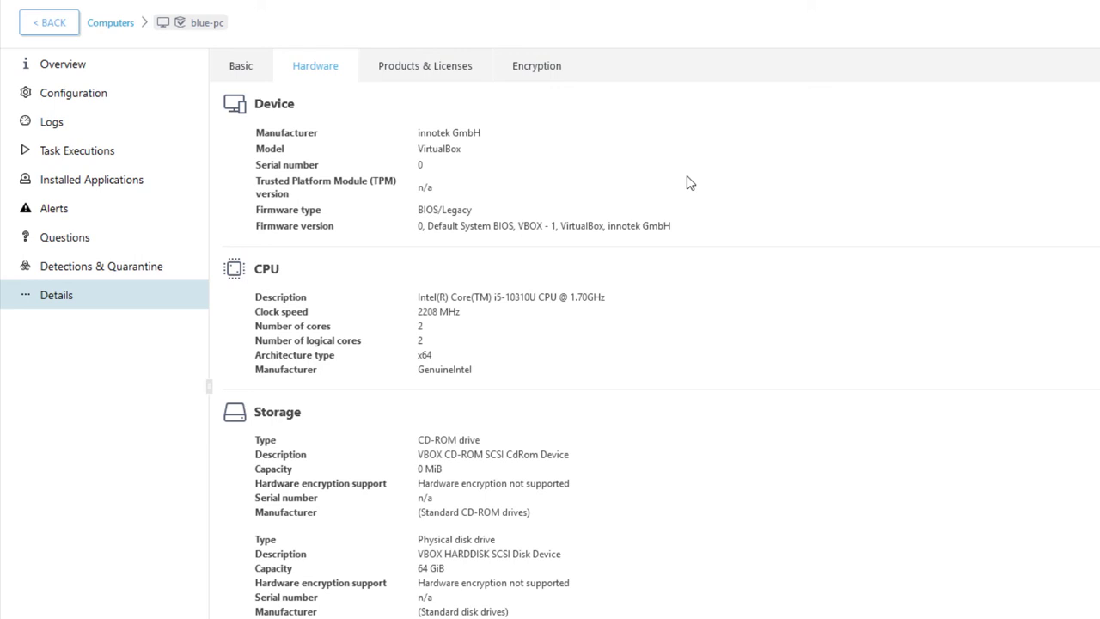
Go back to the Computers list showing Colours Ltd.'s five computers
click(63, 31)
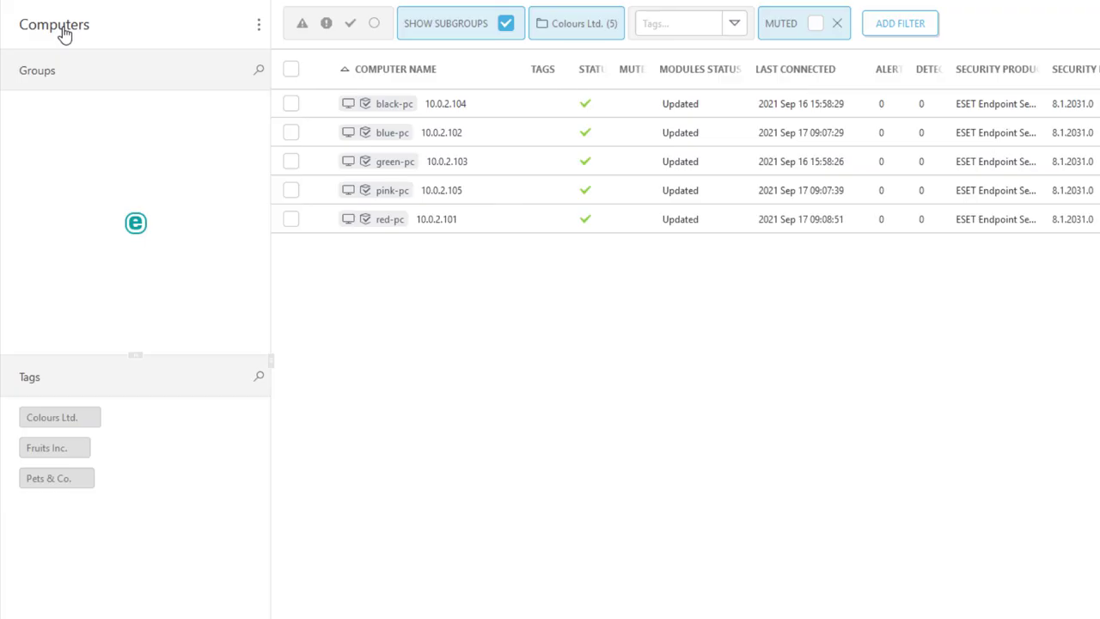